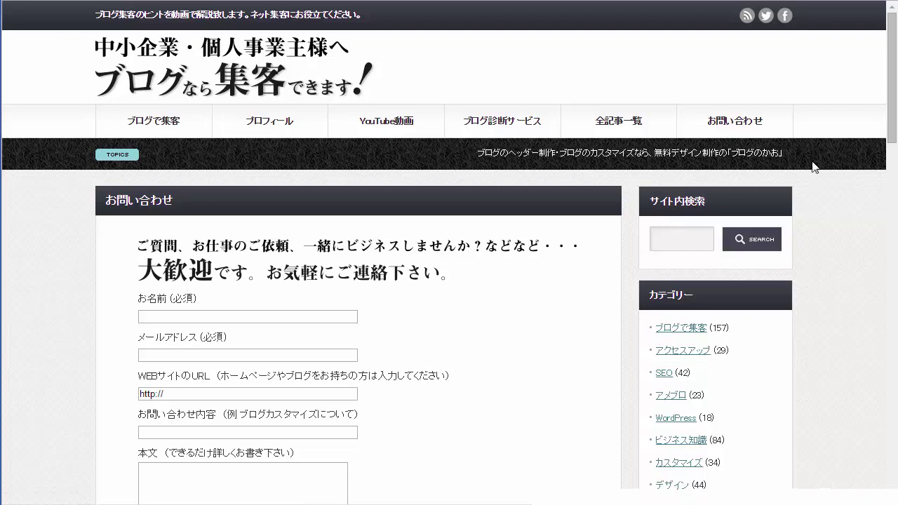
# - Open the popular post 本気で売るためのページ作り【1】 from the contact page's sidebar and skim through the article
pyautogui.scroll(-3, 809, 259)
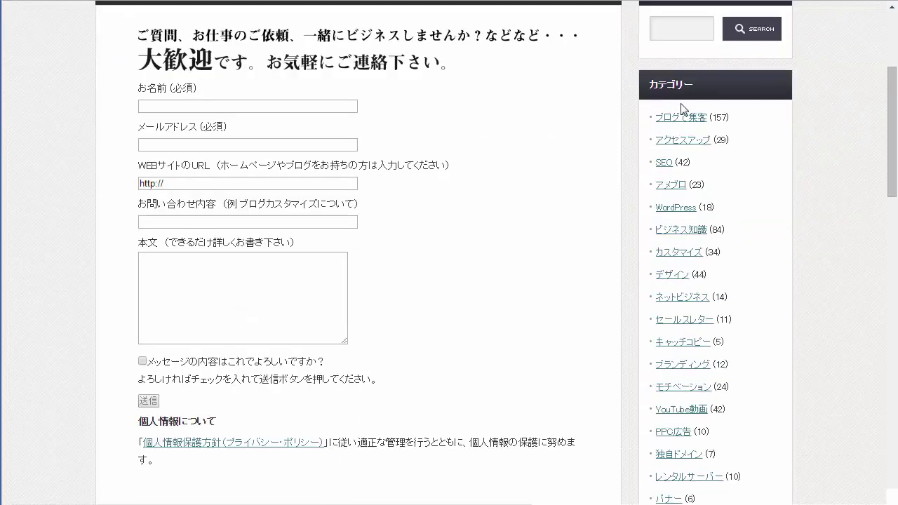
pyautogui.scroll(-4, 694, 204)
pyautogui.scroll(-5, 697, 261)
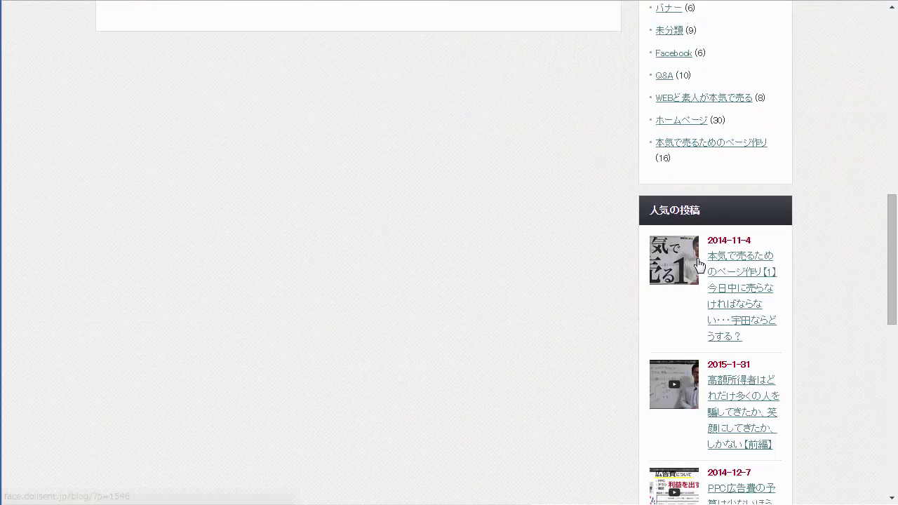
pyautogui.click(746, 155)
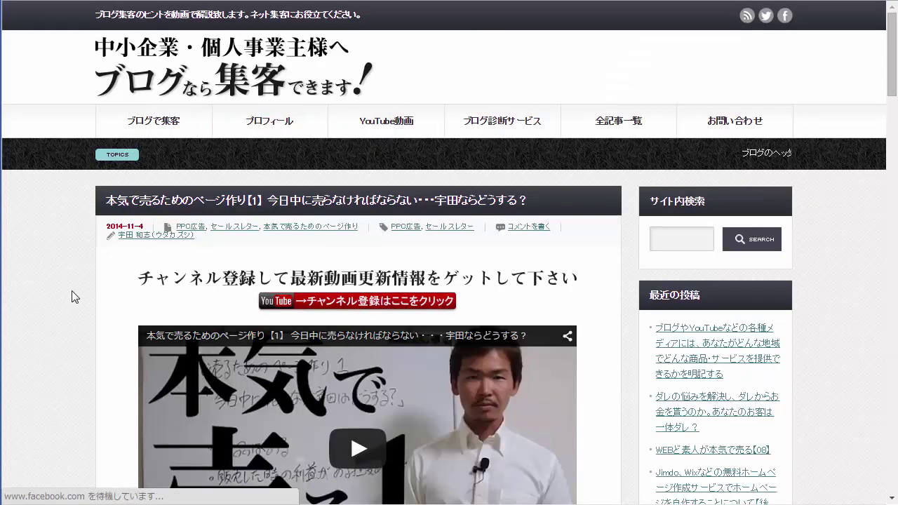
pyautogui.scroll(-2, 72, 291)
pyautogui.scroll(-10, 71, 291)
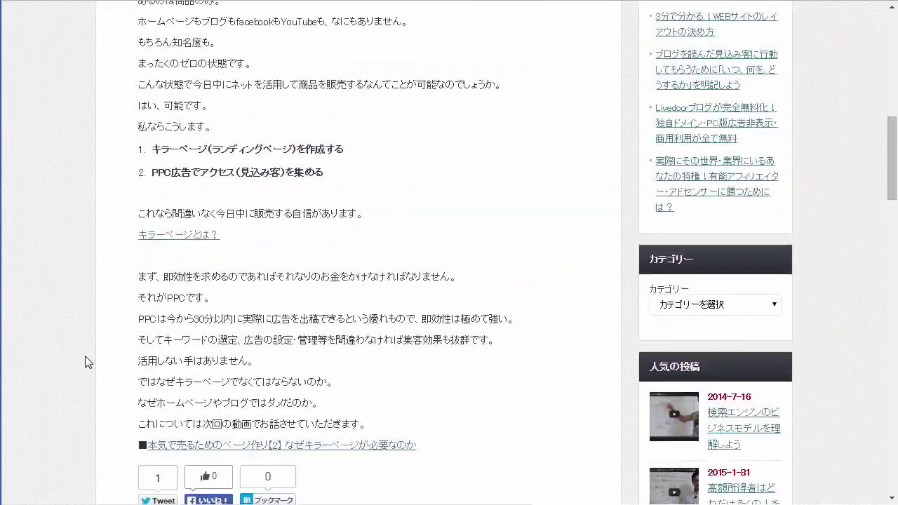
pyautogui.scroll(12, 85, 356)
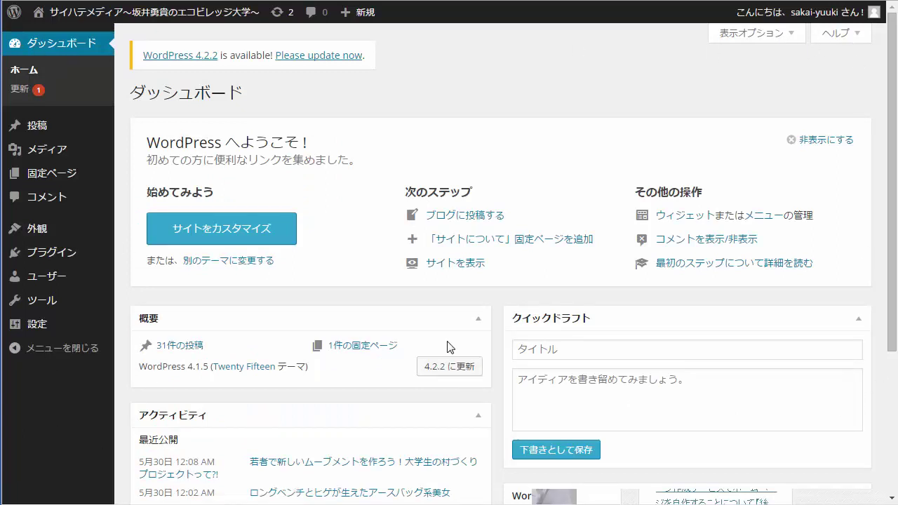
# - Create a new fixed page (固定ページ) on the WordPress site and title it プロフィール
pyautogui.moveTo(14, 125)
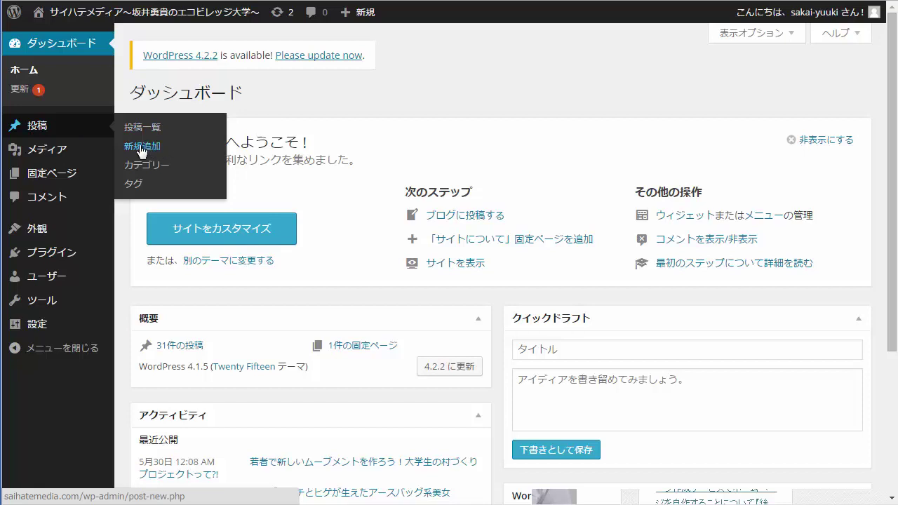
pyautogui.moveTo(40, 176)
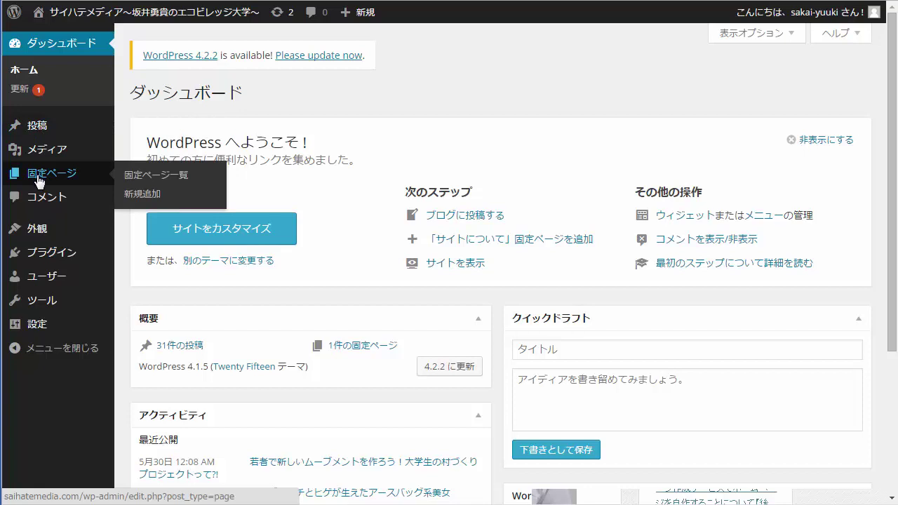
pyautogui.click(153, 196)
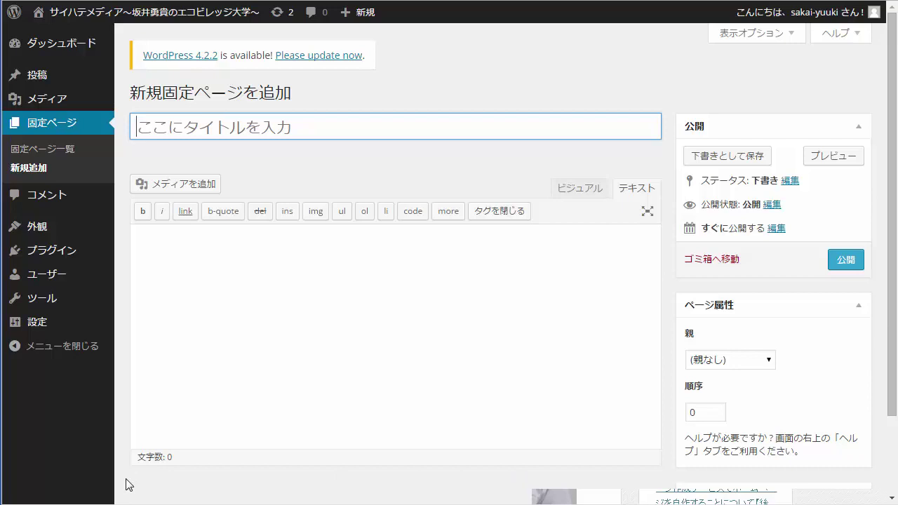
pyautogui.click(211, 126)
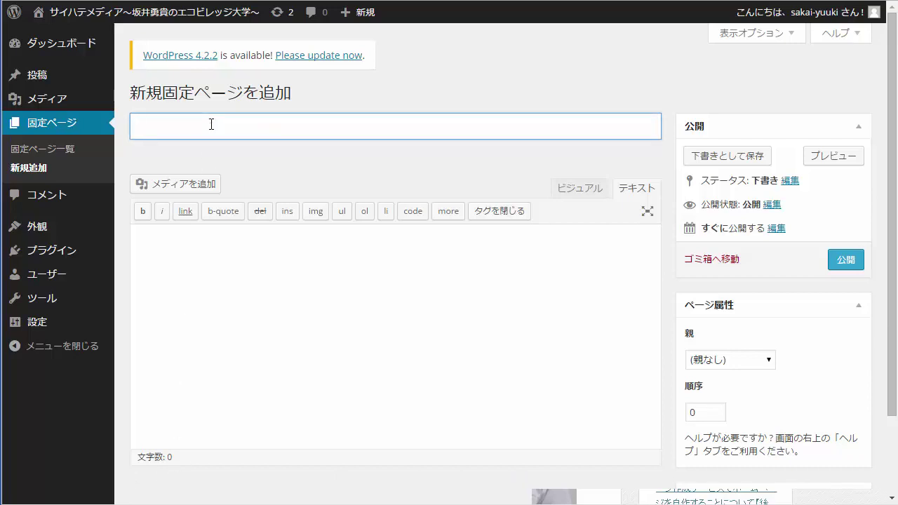
pyautogui.write('ぷ')
pyautogui.write('ろ')
pyautogui.write('ふぃーる')
pyautogui.press('space')
pyautogui.press('Return')
# - Write ここにプロフィール as the body text of the new page
pyautogui.click(242, 279)
pyautogui.write('ここ')
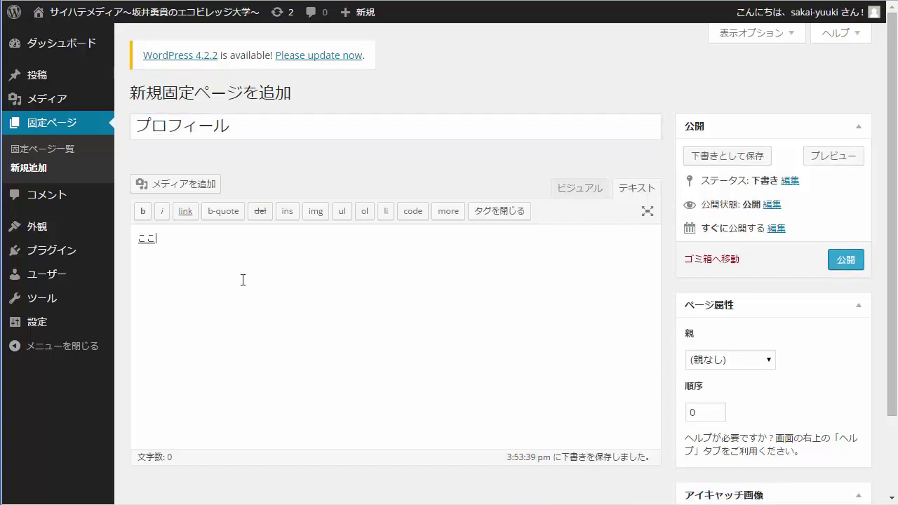
pyautogui.write('にぷろふぃーる')
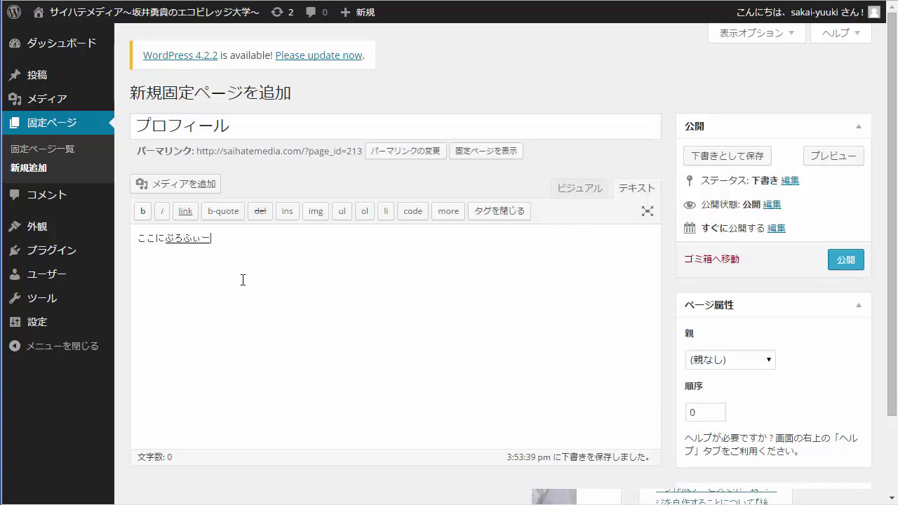
pyautogui.press('space')
pyautogui.press('Return')
# - Publish the プロフィール page, keeping no parent (親なし) and order 0 in its page attributes
pyautogui.moveTo(145, 129); pyautogui.dragTo(257, 129)
pyautogui.click(257, 129)
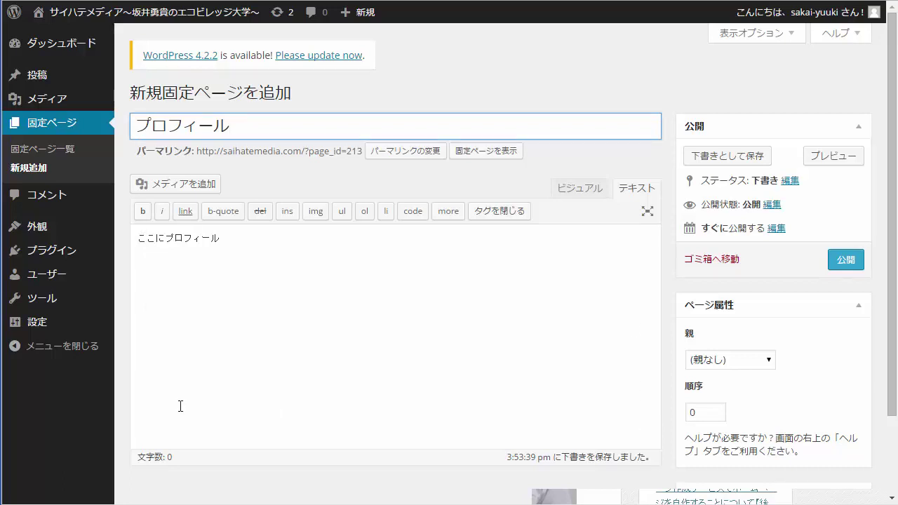
pyautogui.click(420, 388)
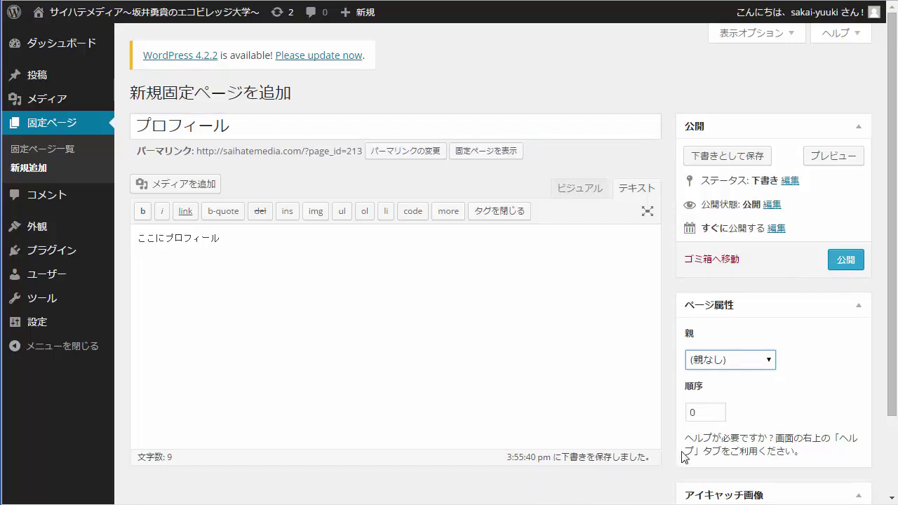
pyautogui.doubleClick(688, 384)
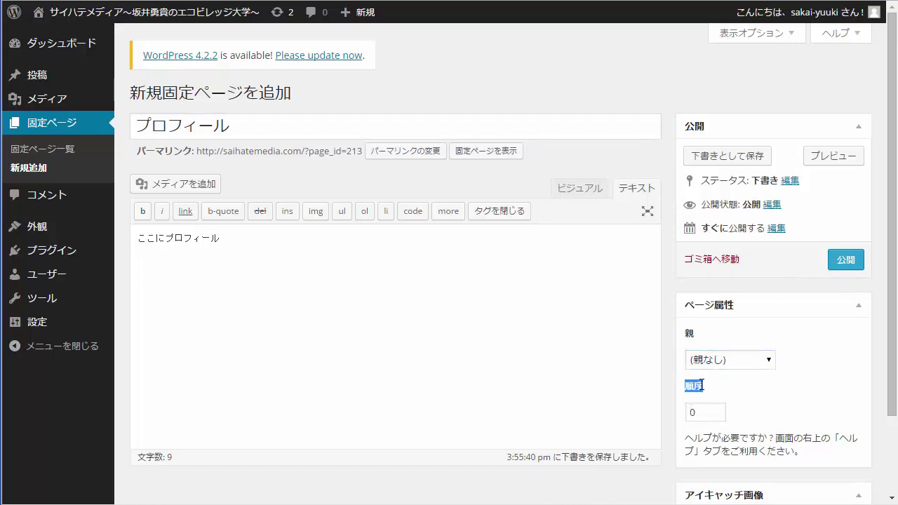
pyautogui.click(705, 413)
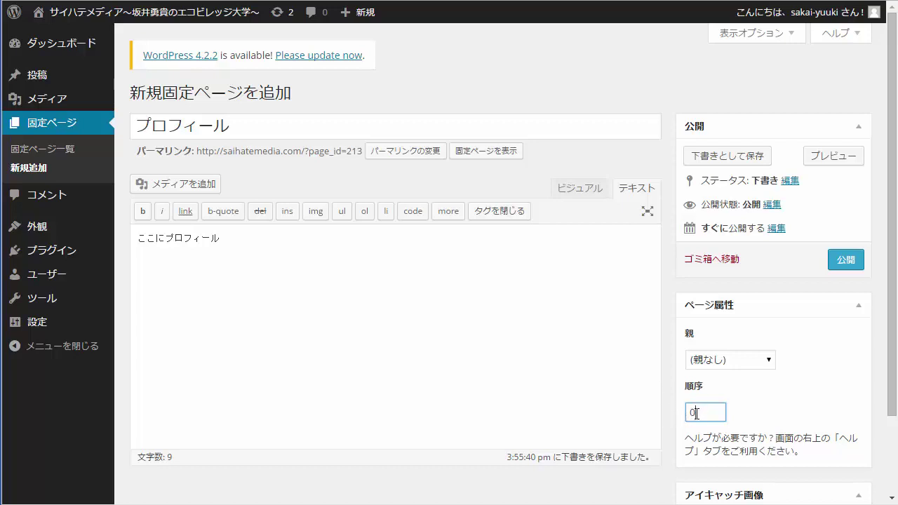
pyautogui.doubleClick(693, 415)
pyautogui.click(840, 261)
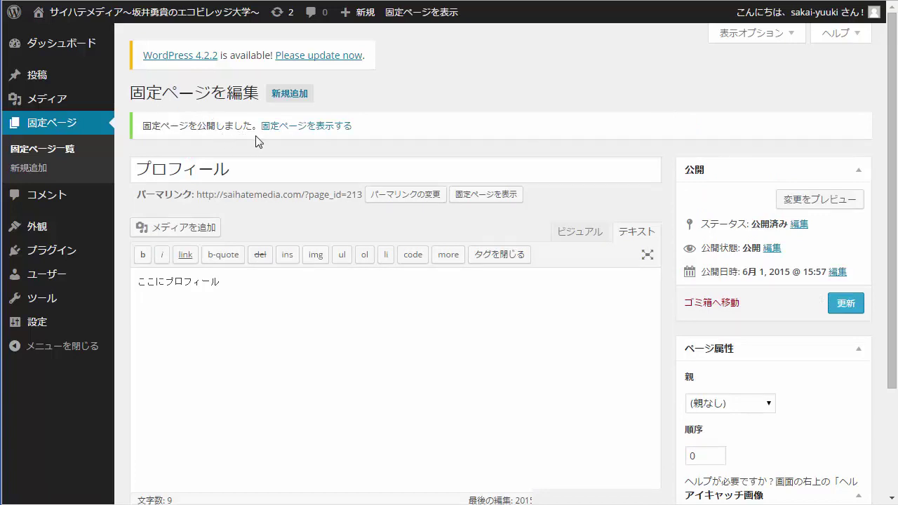
# - View the published プロフィール page on the site and examine its title, body text and sidebar sections
pyautogui.click(332, 132)
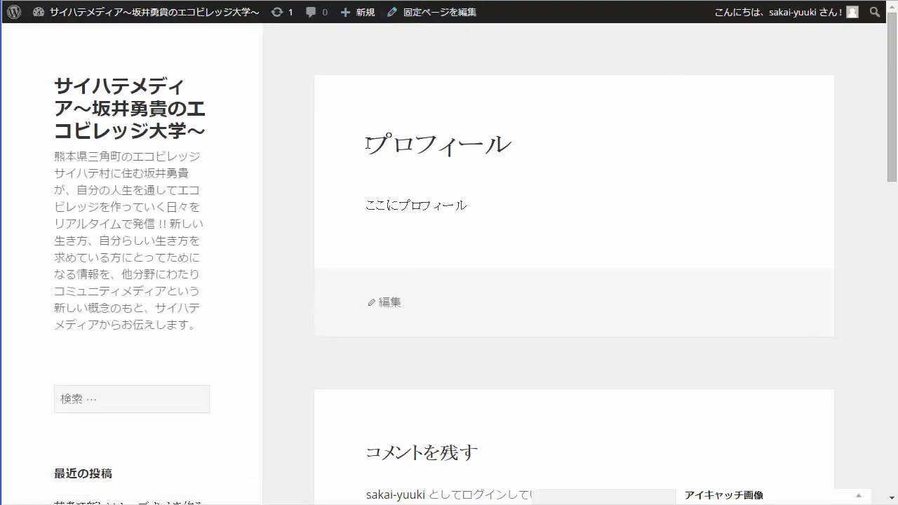
pyautogui.moveTo(368, 143); pyautogui.dragTo(562, 144)
pyautogui.click(367, 211)
pyautogui.moveTo(368, 206); pyautogui.dragTo(489, 210)
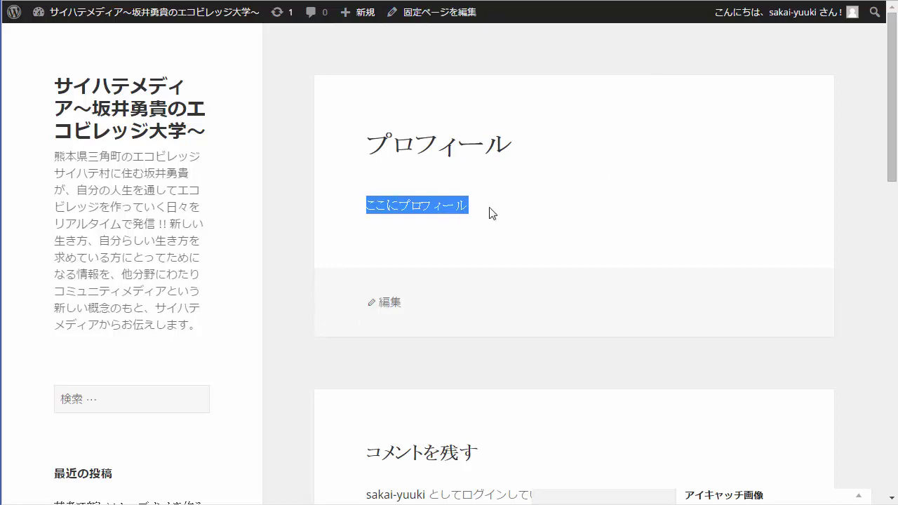
pyautogui.click(472, 214)
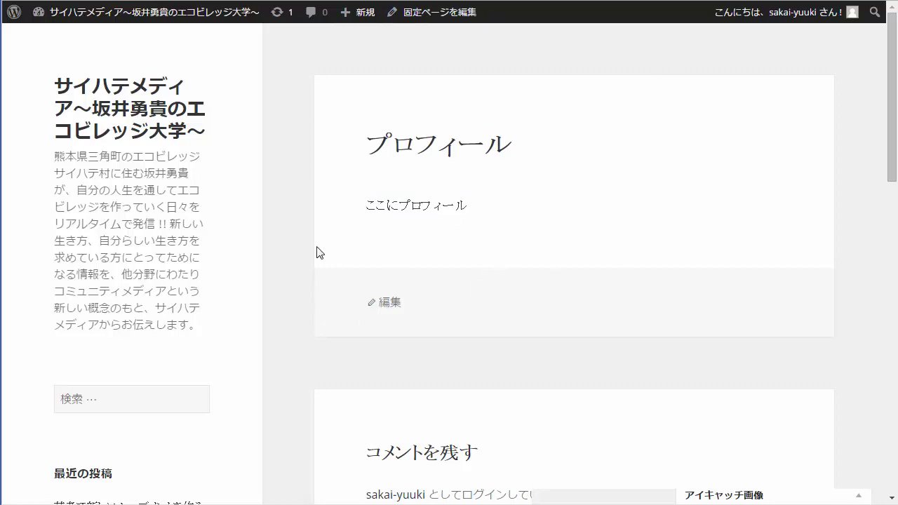
pyautogui.scroll(-4, 281, 253)
pyautogui.scroll(-3, 80, 200)
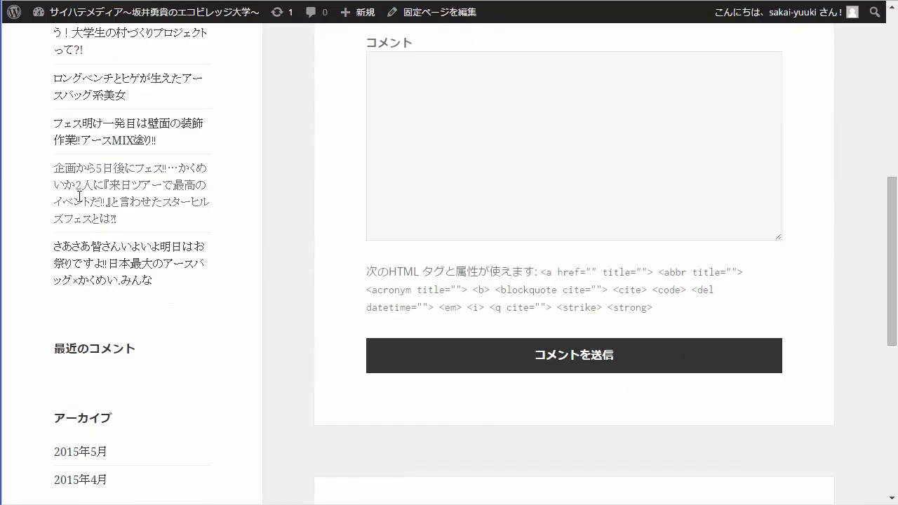
pyautogui.scroll(-4, 66, 168)
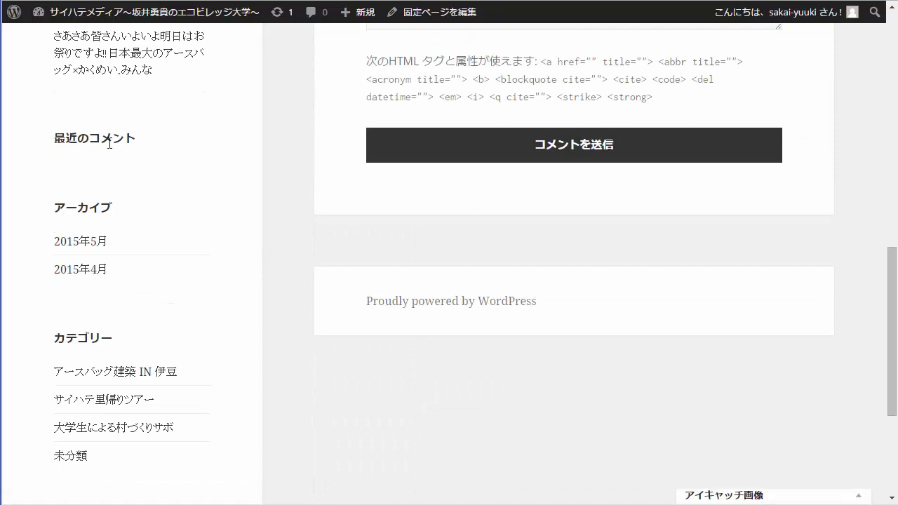
pyautogui.moveTo(55, 139); pyautogui.dragTo(138, 138)
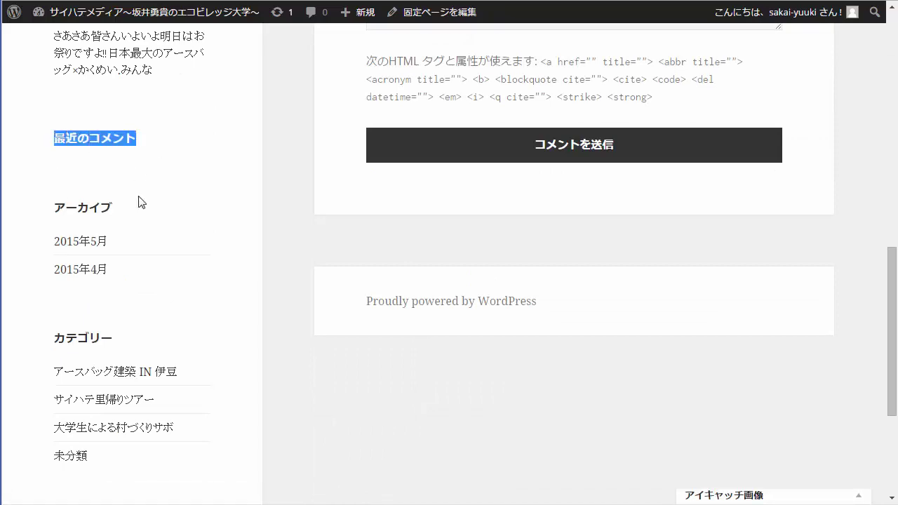
pyautogui.scroll(-3, 127, 274)
pyautogui.press('Home')
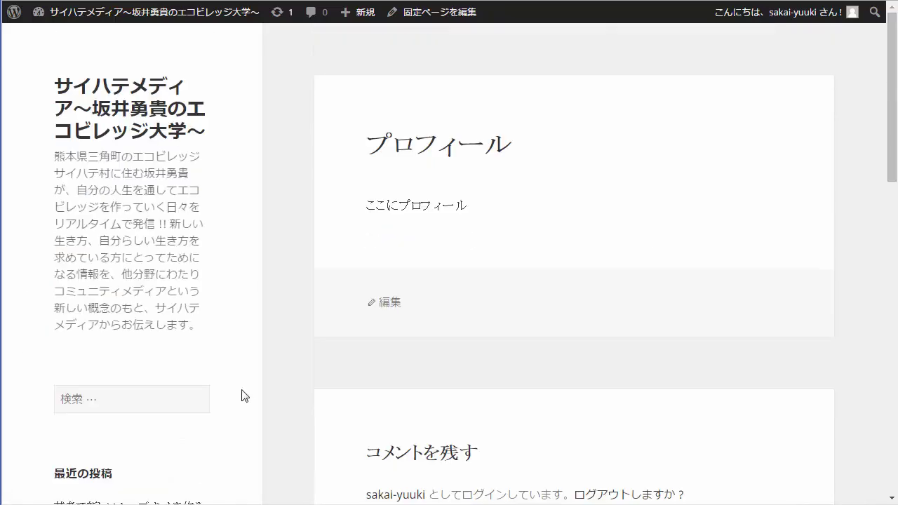
# - Go to the dashboard's widget settings and add a 固定ページ widget to the widget area directly below 検索
pyautogui.moveTo(122, 21)
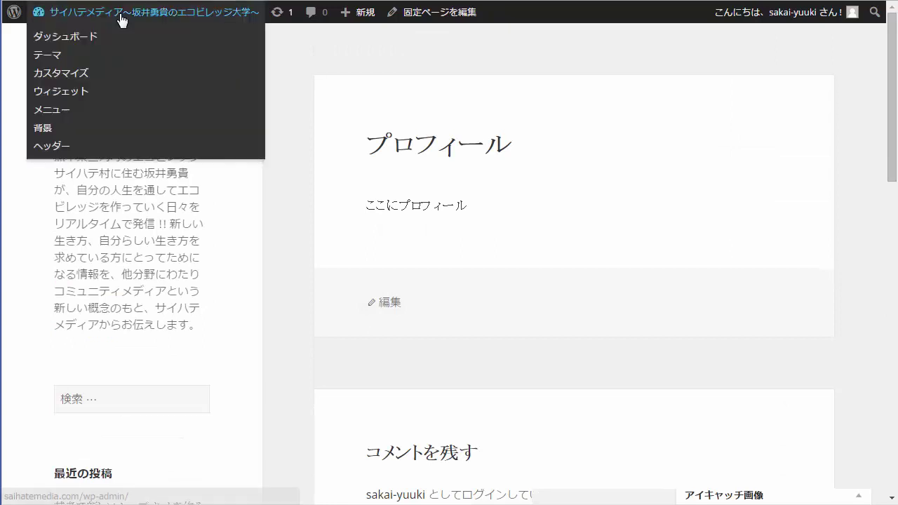
pyautogui.click(68, 38)
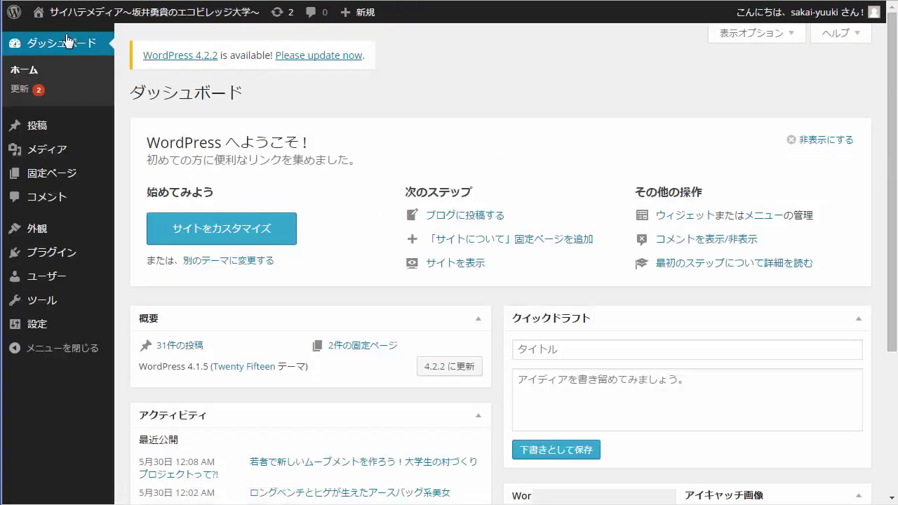
pyautogui.moveTo(39, 230)
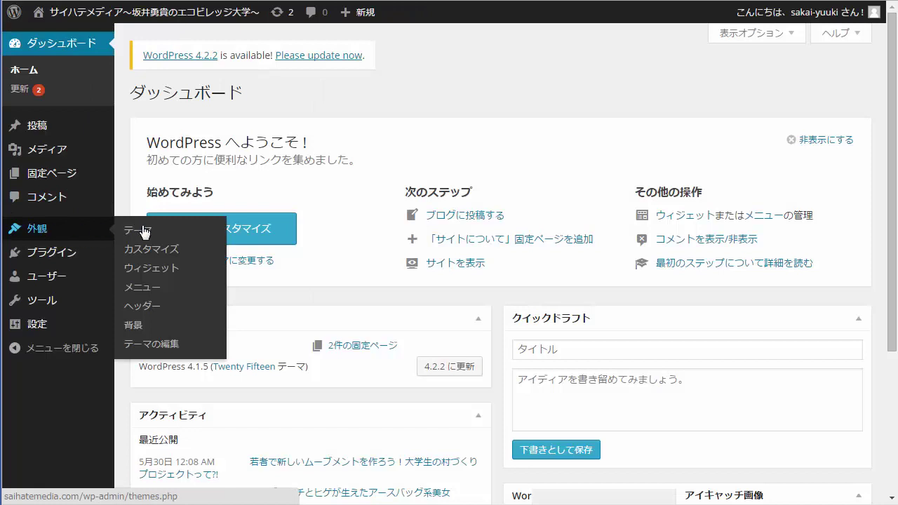
pyautogui.click(147, 270)
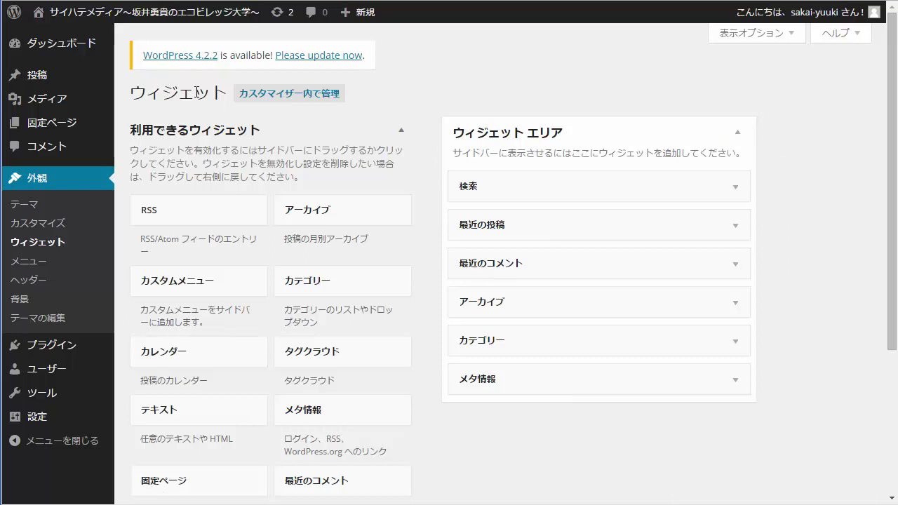
pyautogui.click(251, 131)
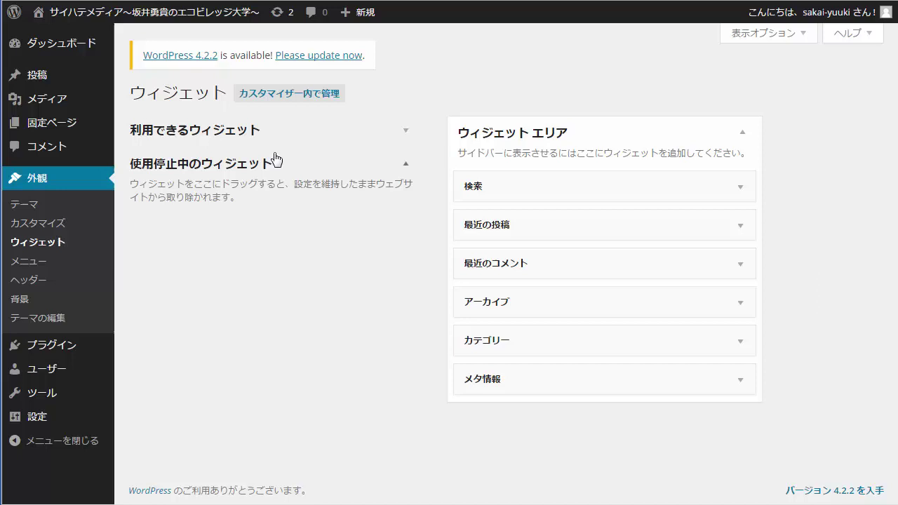
pyautogui.click(246, 134)
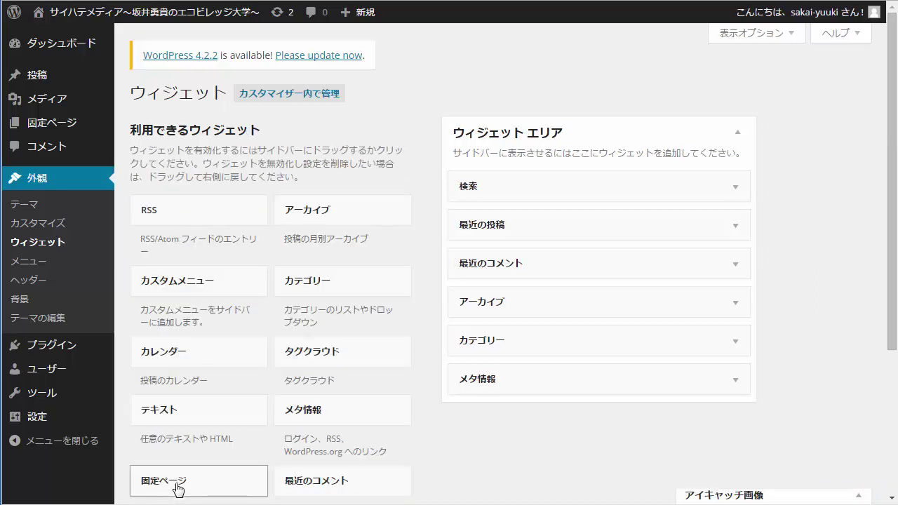
pyautogui.moveTo(177, 490); pyautogui.dragTo(578, 227)
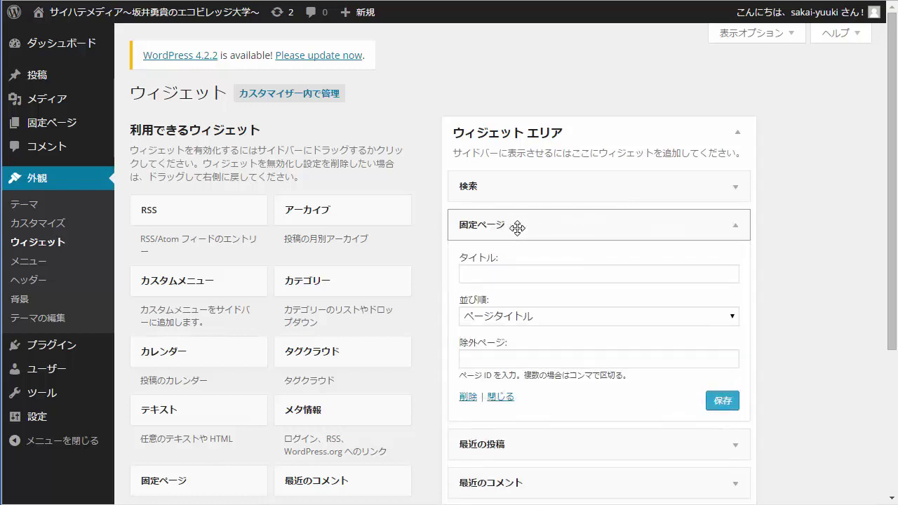
# - Title the 固定ページ widget メインメニュー and save it
pyautogui.click(511, 276)
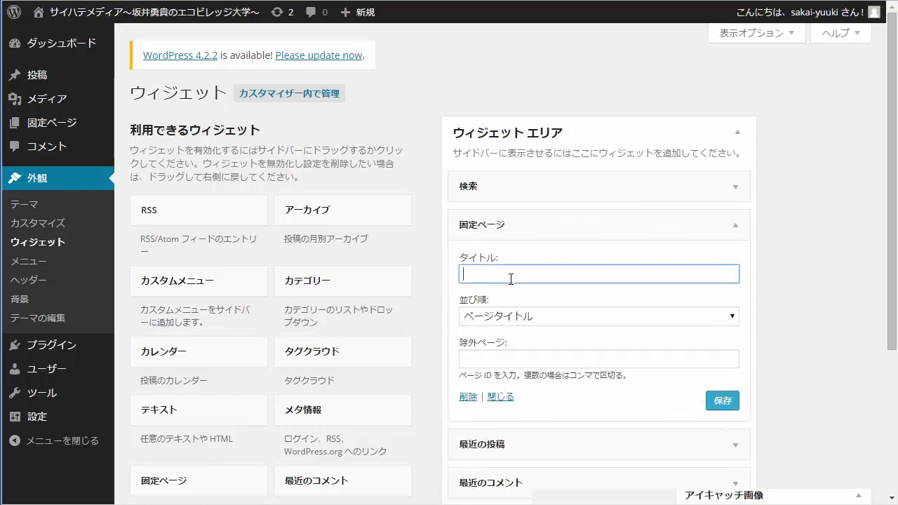
pyautogui.write('メインメニュー')
pyautogui.press('Return')
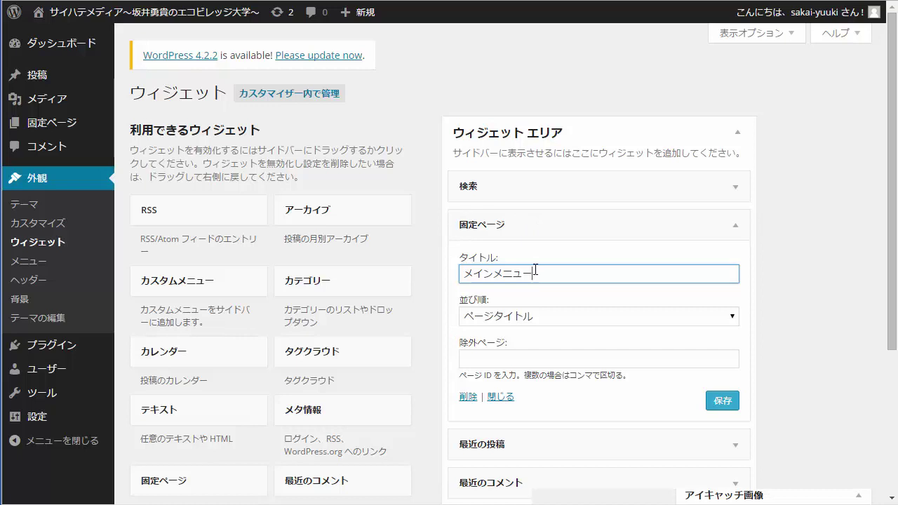
pyautogui.click(719, 405)
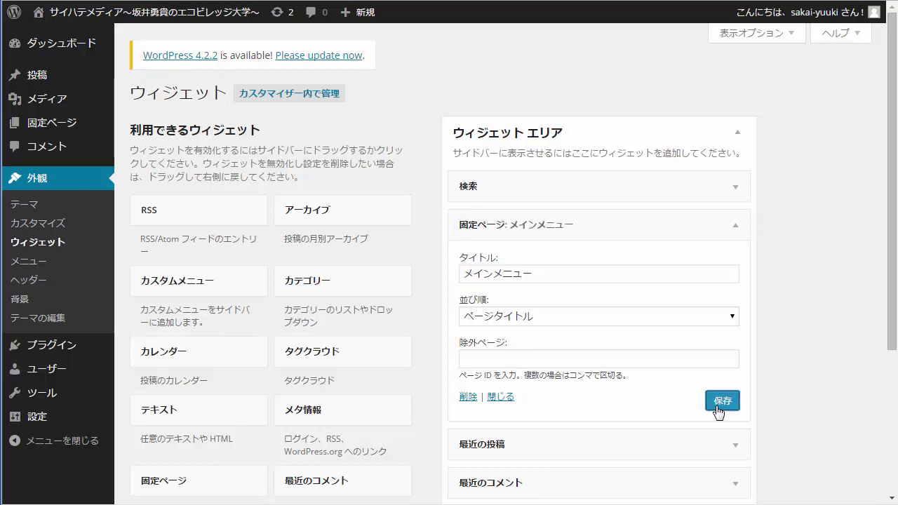
# - View the site's front page and check the メインメニュー section in the sidebar
pyautogui.click(117, 17)
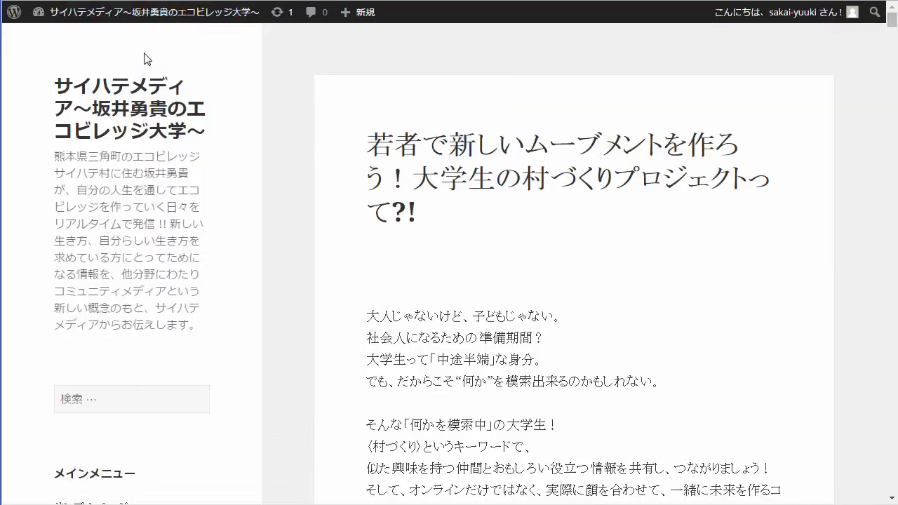
pyautogui.scroll(-1, 259, 316)
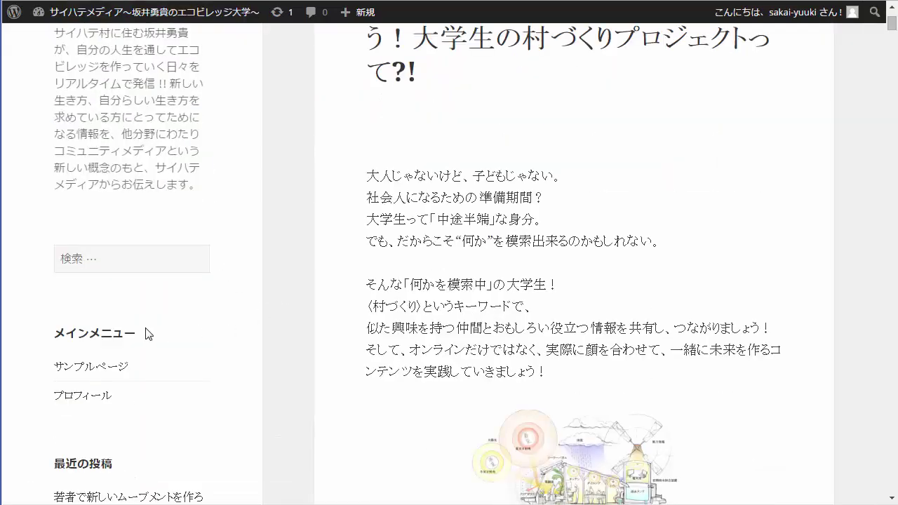
# - Check the メインメニュー links in the site's sidebar by opening サンプルページ and プロフィール in turn
pyautogui.scroll(-1, 134, 325)
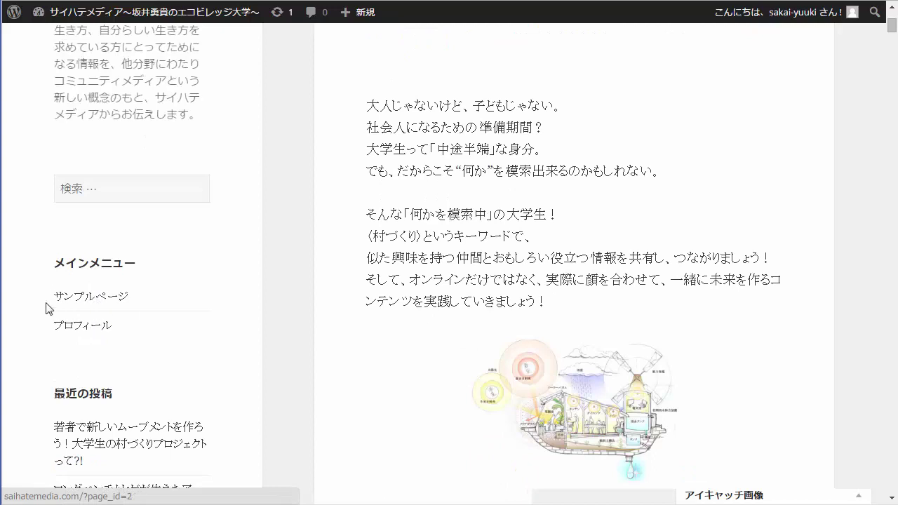
pyautogui.click(96, 303)
pyautogui.scroll(-2, 194, 350)
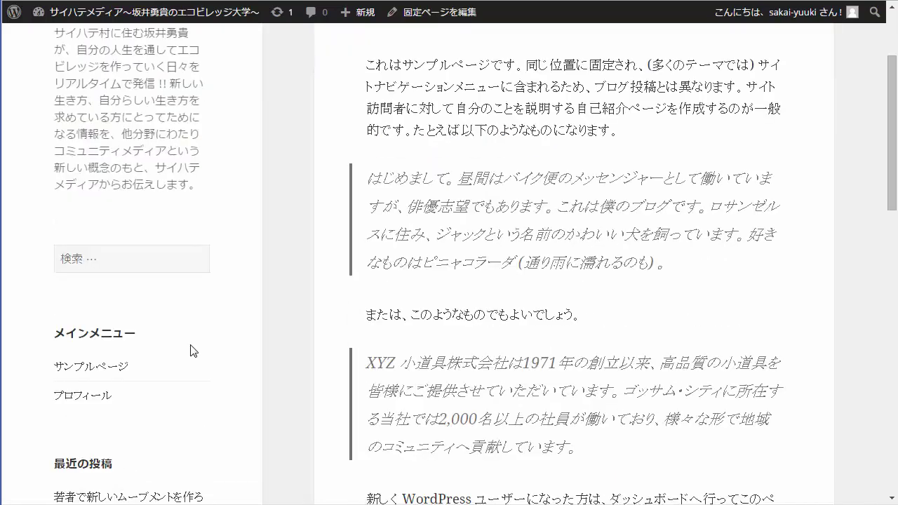
pyautogui.scroll(-1, 193, 351)
pyautogui.click(88, 330)
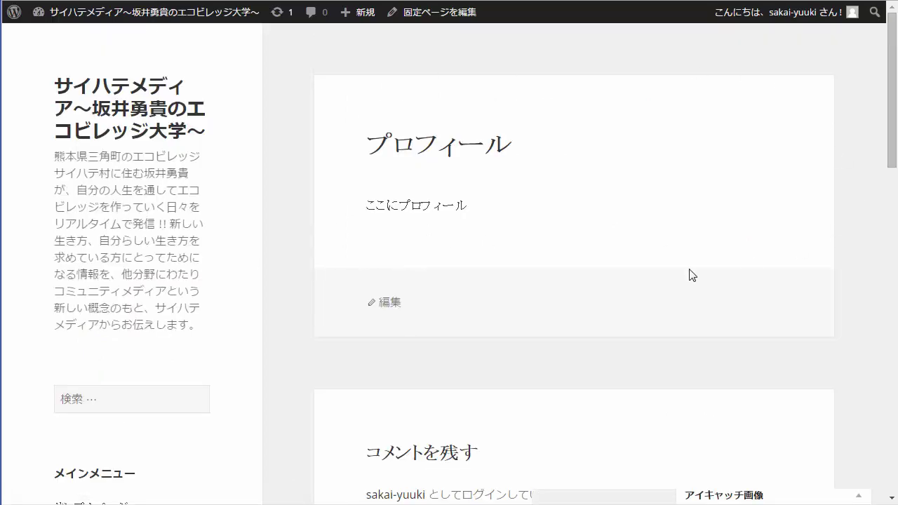
# - Examine the sidebar of the プロフィール page, comparing the メインメニュー page links with the 最近の投稿 list
pyautogui.scroll(-5, 692, 275)
pyautogui.scroll(-1, 78, 337)
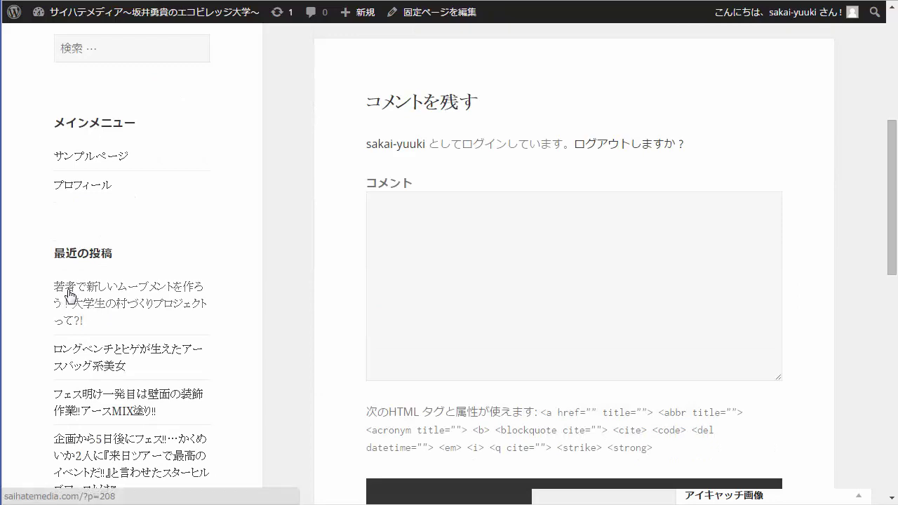
pyautogui.scroll(-2, 70, 293)
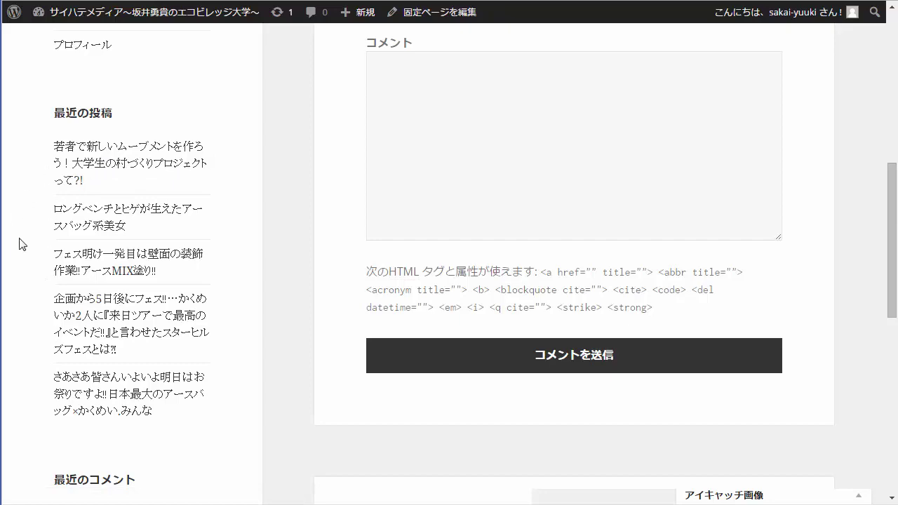
pyautogui.scroll(5, 279, 445)
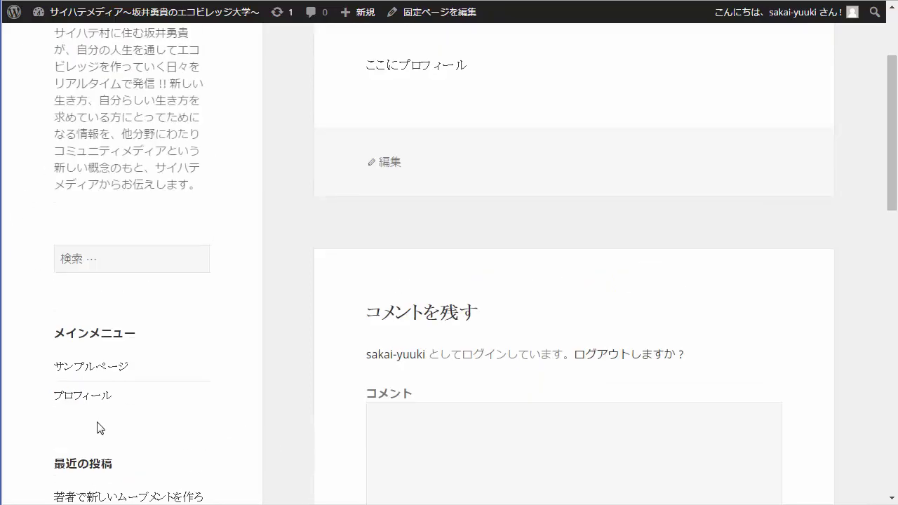